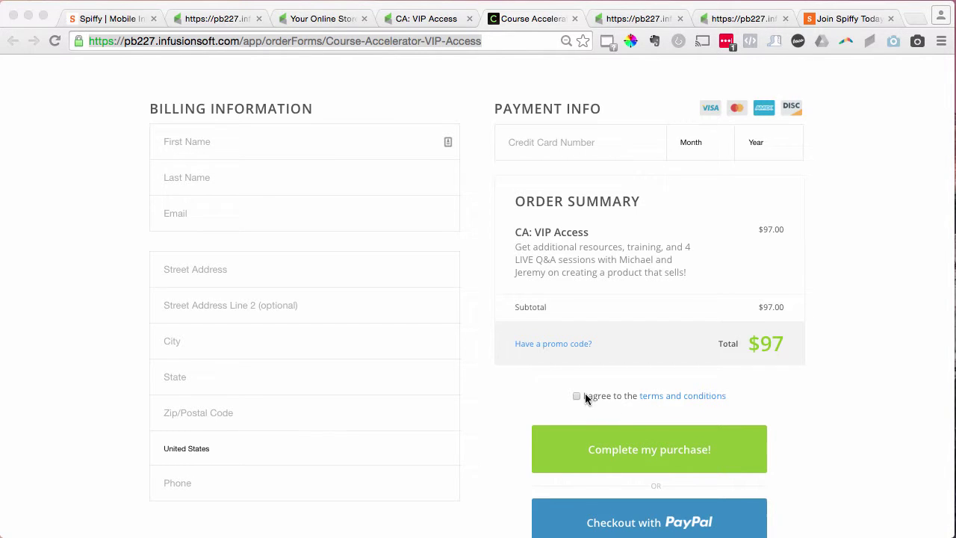
Scroll through the Course Accelerator checkout page to review its terms and conditions checkbox.
scroll(496, 361, "up", 3)
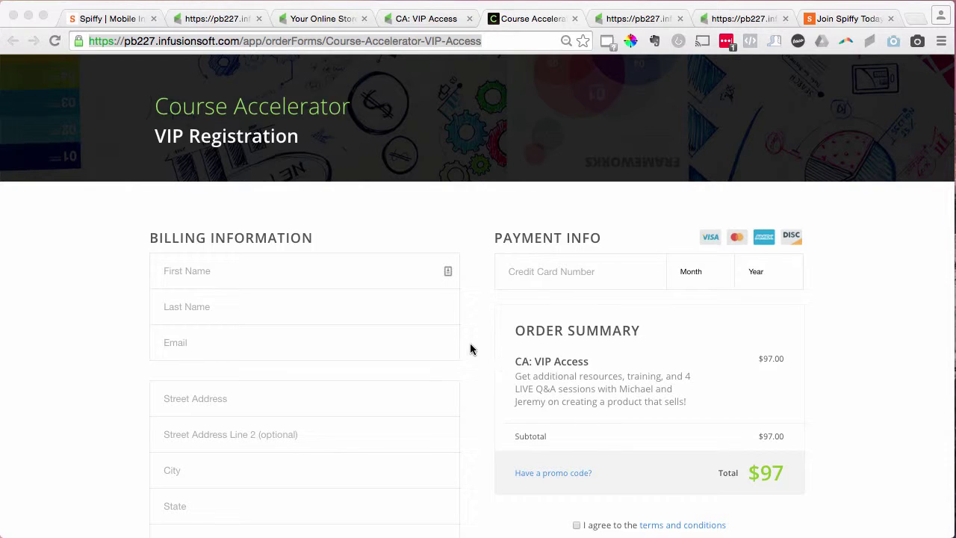
scroll(475, 347, "down", 4)
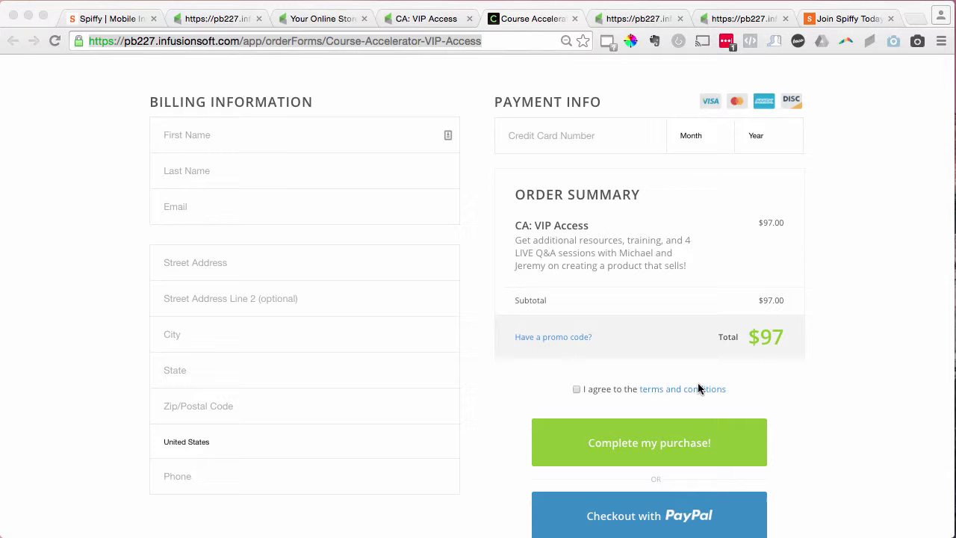
scroll(353, 319, "down", 5)
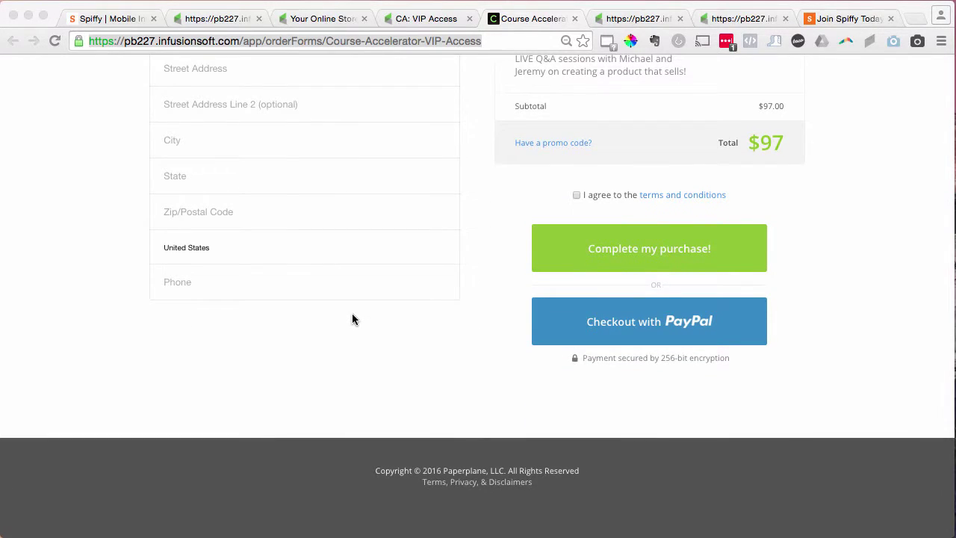
scroll(453, 266, "up", 4)
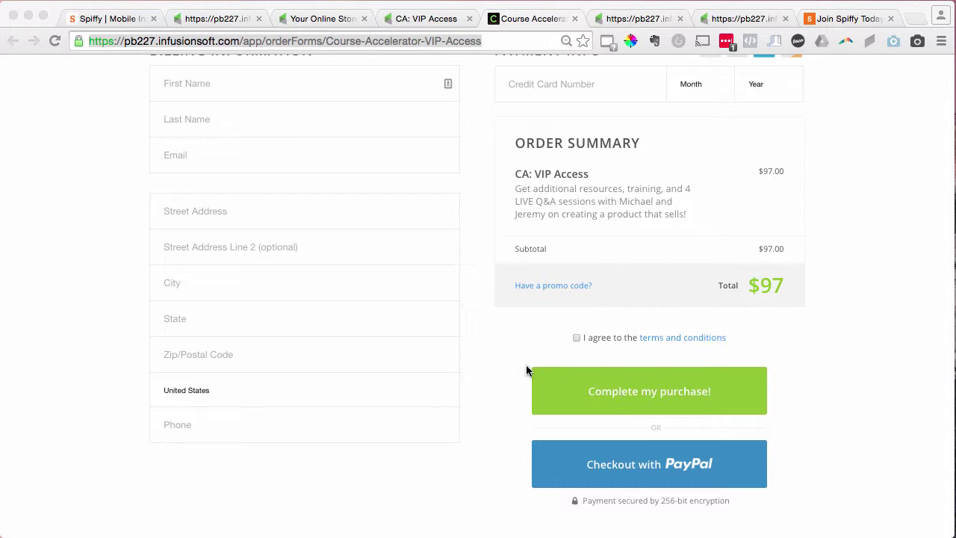
scroll(444, 375, "up", 5)
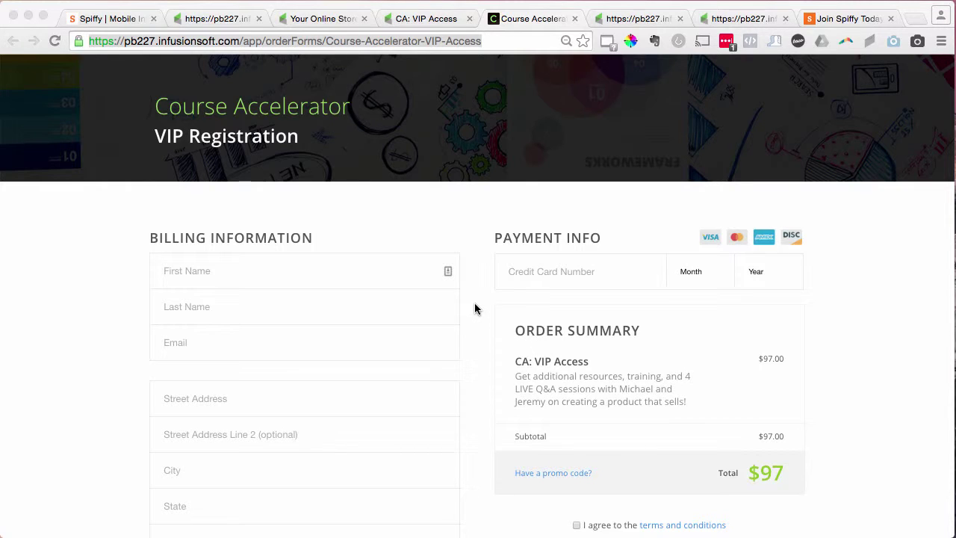
scroll(477, 321, "down", 5)
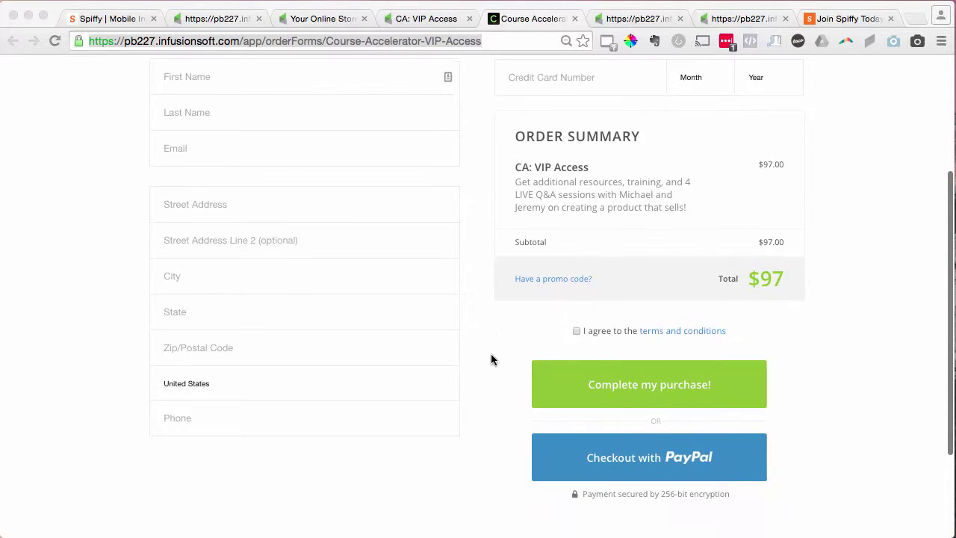
scroll(439, 280, "up", 5)
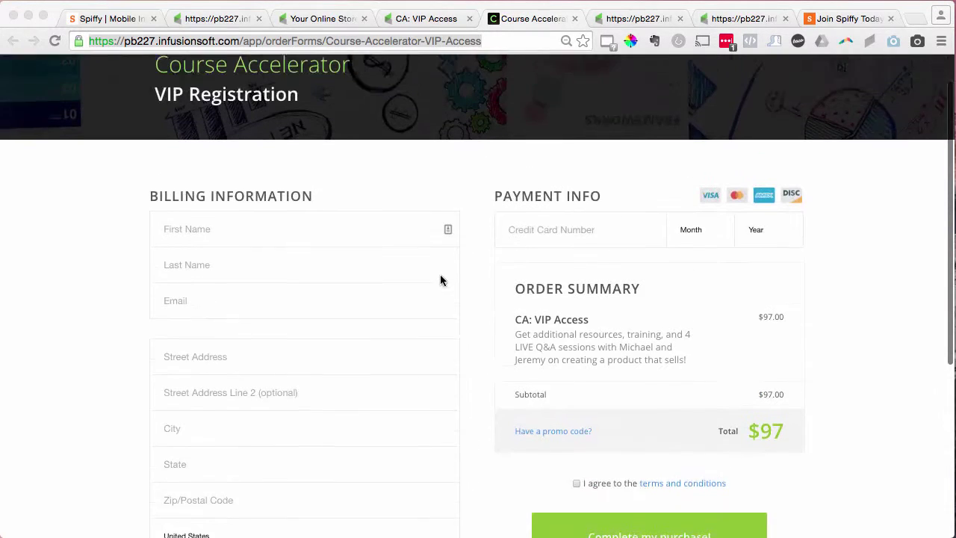
scroll(439, 340, "down", 2)
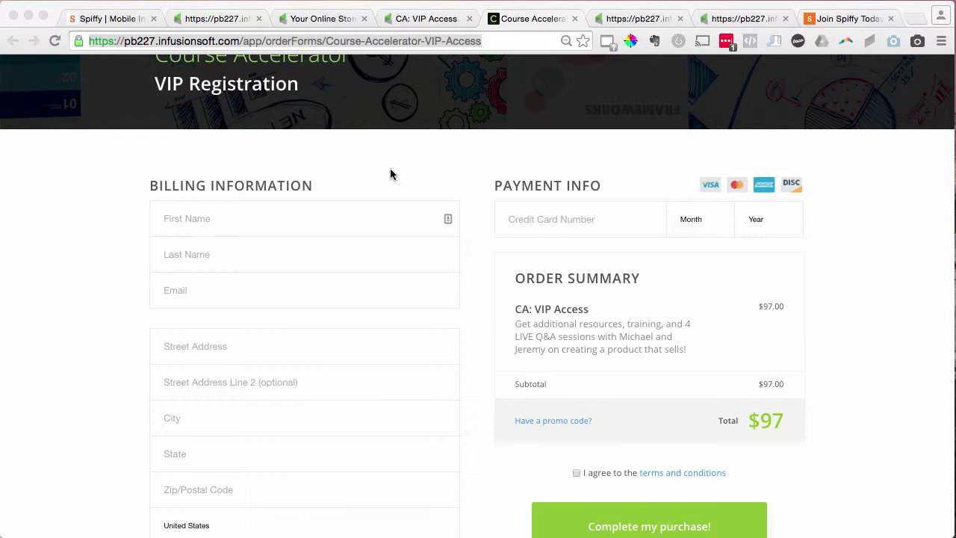
Reload the Course Accelerator checkout page from its address bar.
left_click(112, 41)
triple_click(114, 40)
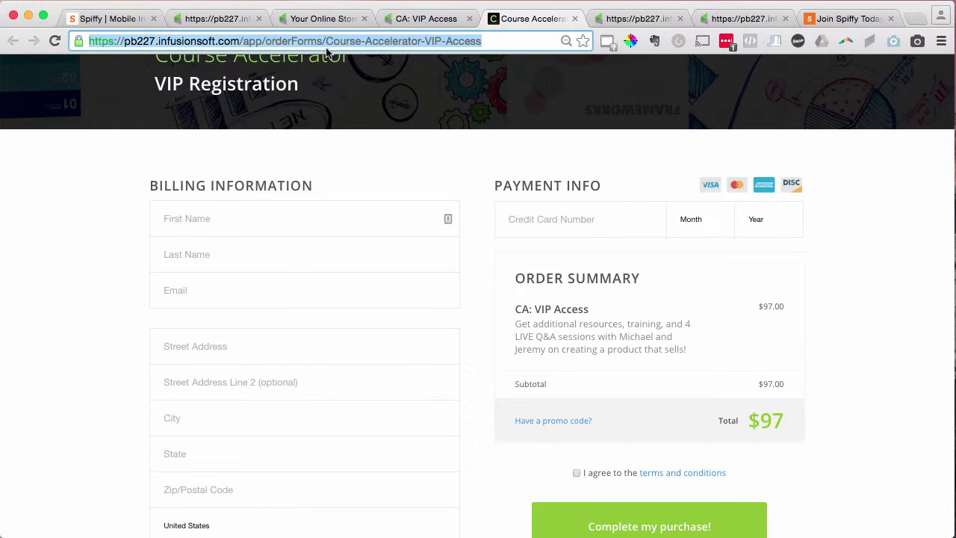
left_click(484, 247)
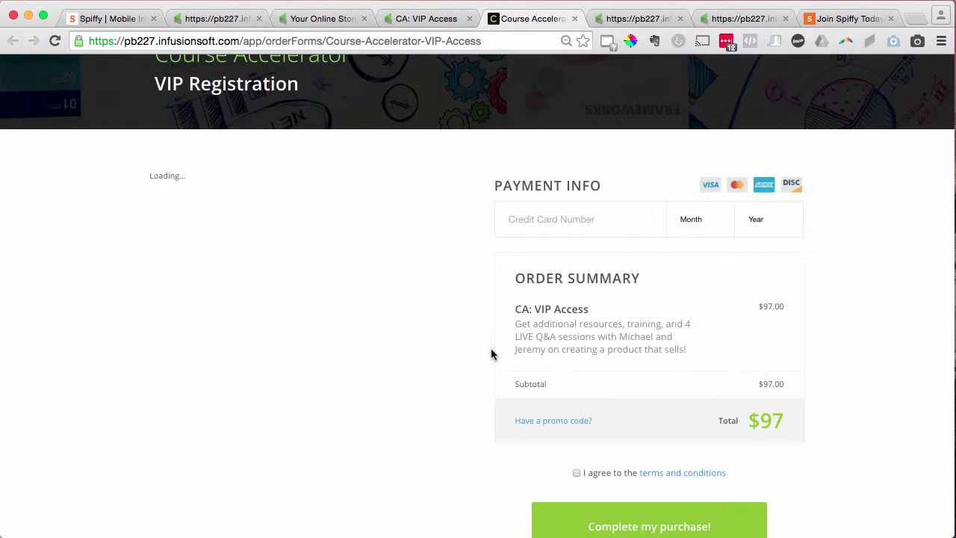
scroll(490, 352, "down", 2)
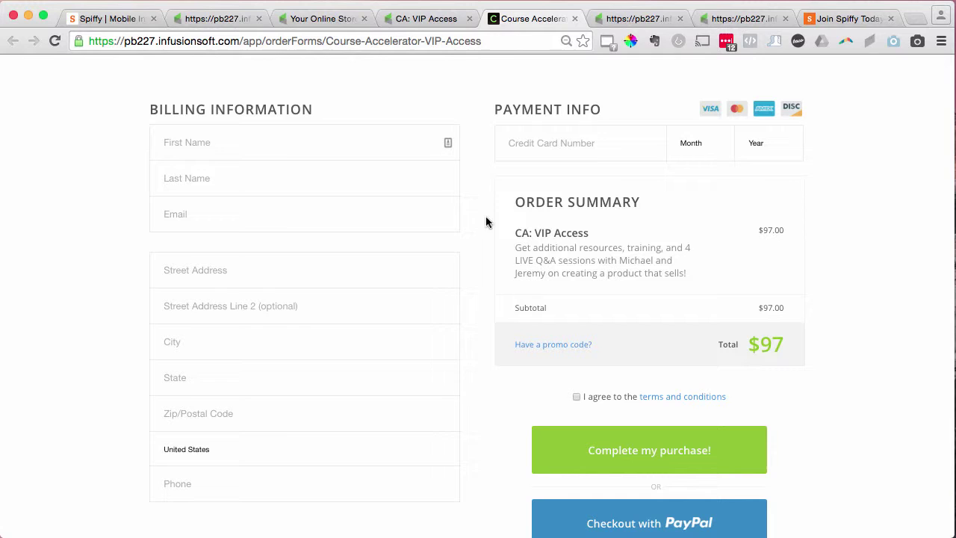
Go to the live ICON16 TEST order form and confirm it has no terms checkbox.
left_click(733, 19)
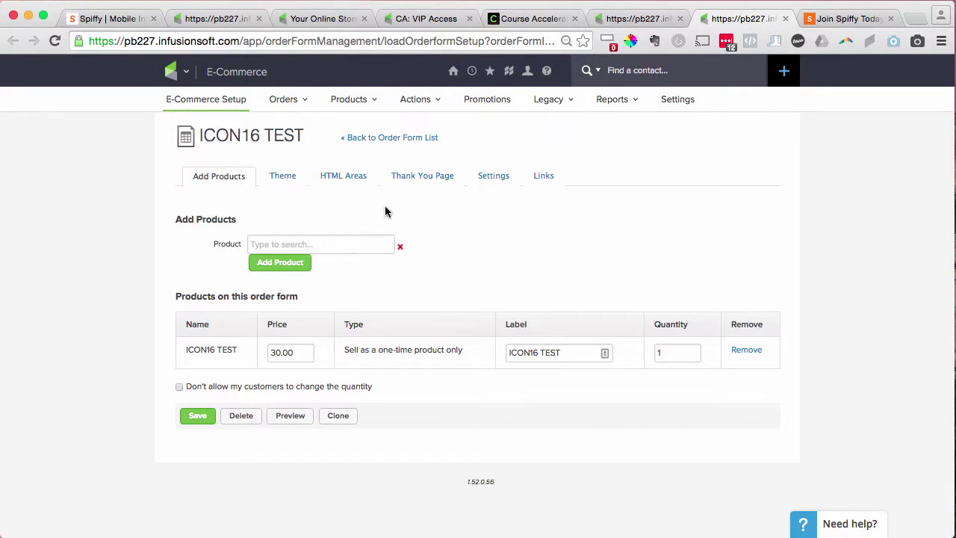
left_click(843, 19)
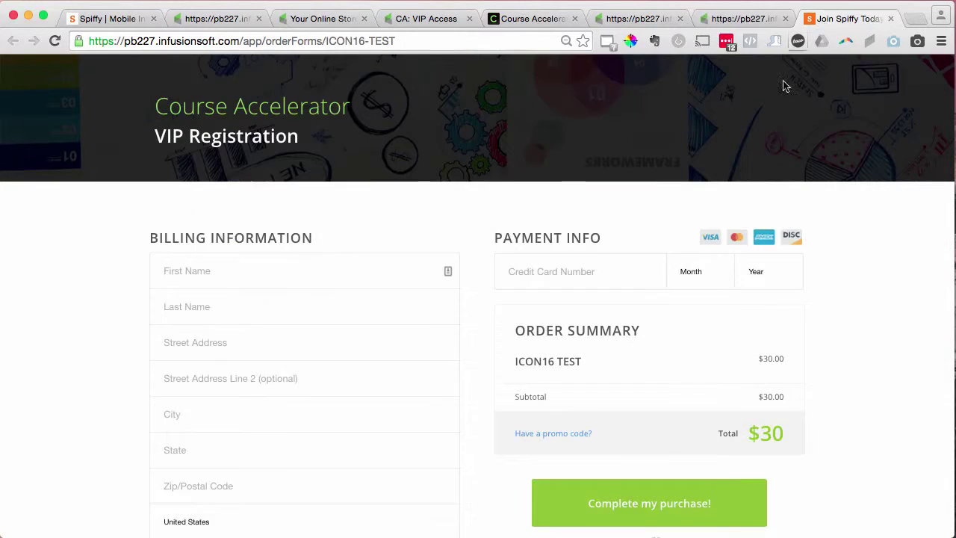
scroll(643, 339, "down", 3)
scroll(644, 339, "up", 3)
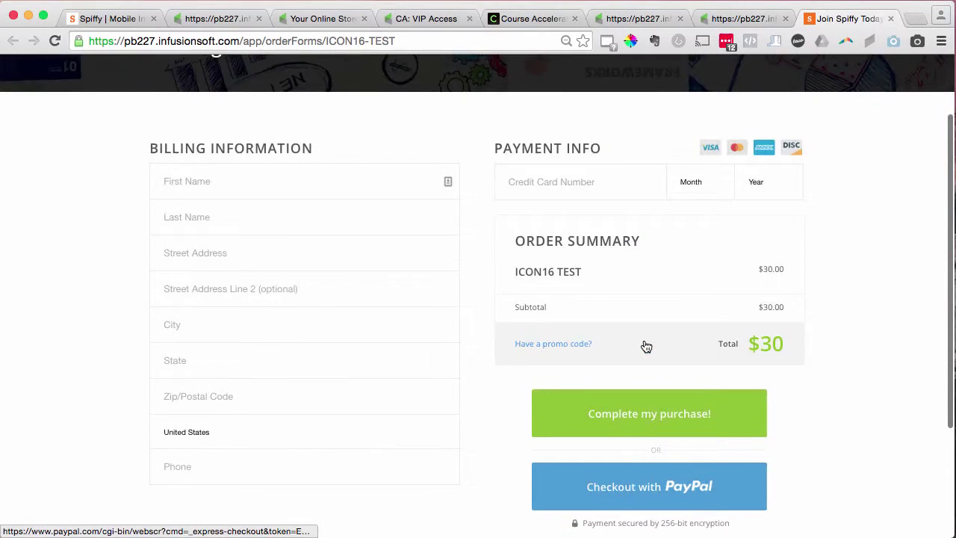
scroll(431, 240, "up", 1)
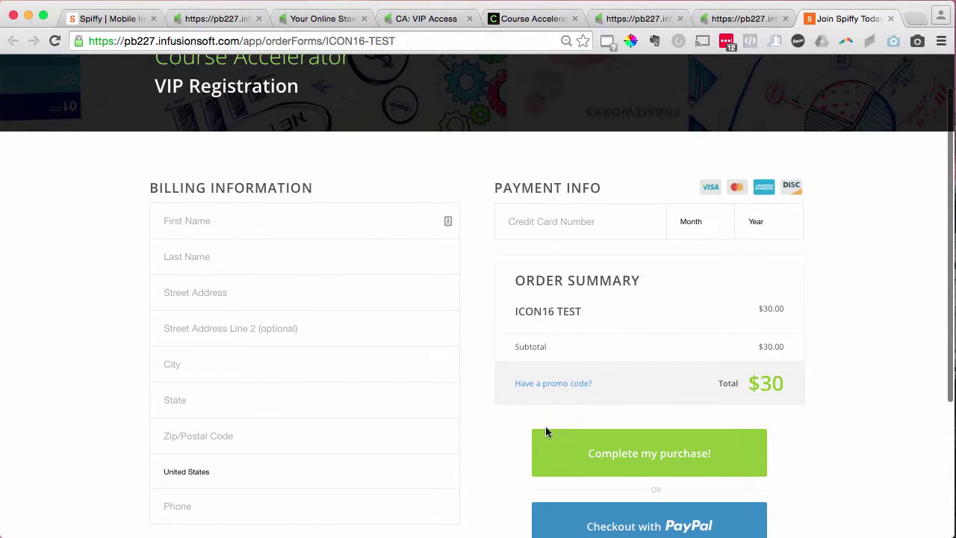
scroll(639, 420, "up", 1)
scroll(638, 420, "down", 3)
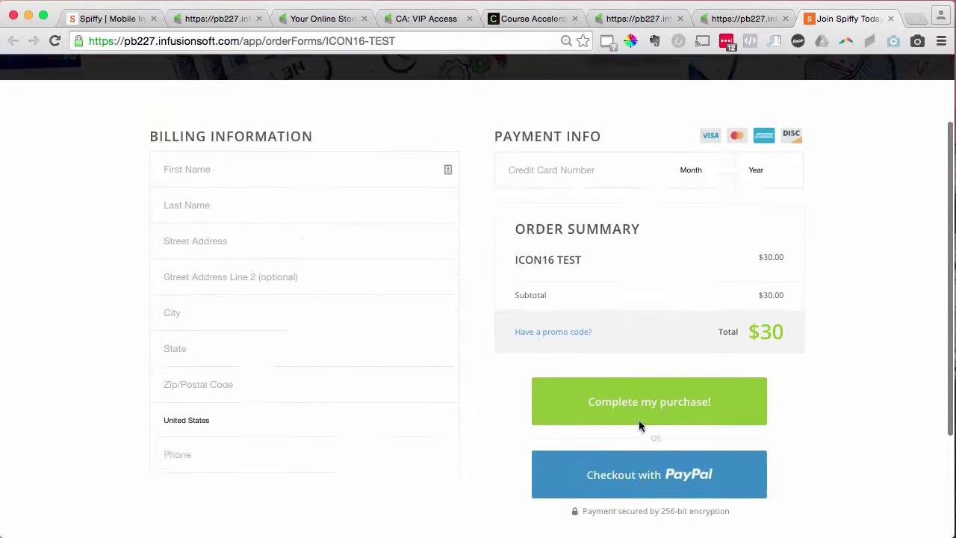
scroll(638, 420, "down", 2)
scroll(641, 422, "up", 3)
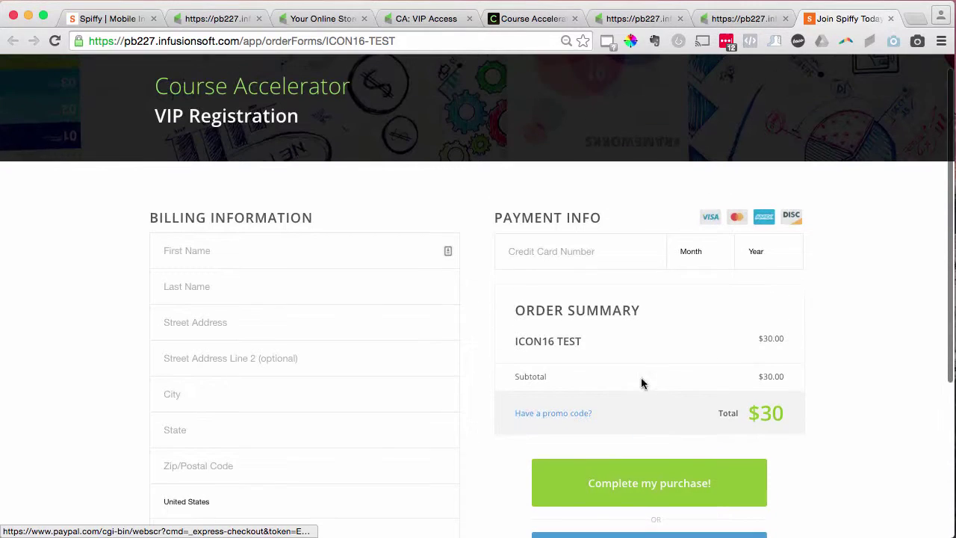
Return to Spiffy and refresh its Your Order Forms dashboard.
left_click(94, 21)
scroll(334, 214, "up", 5)
key("super+r")
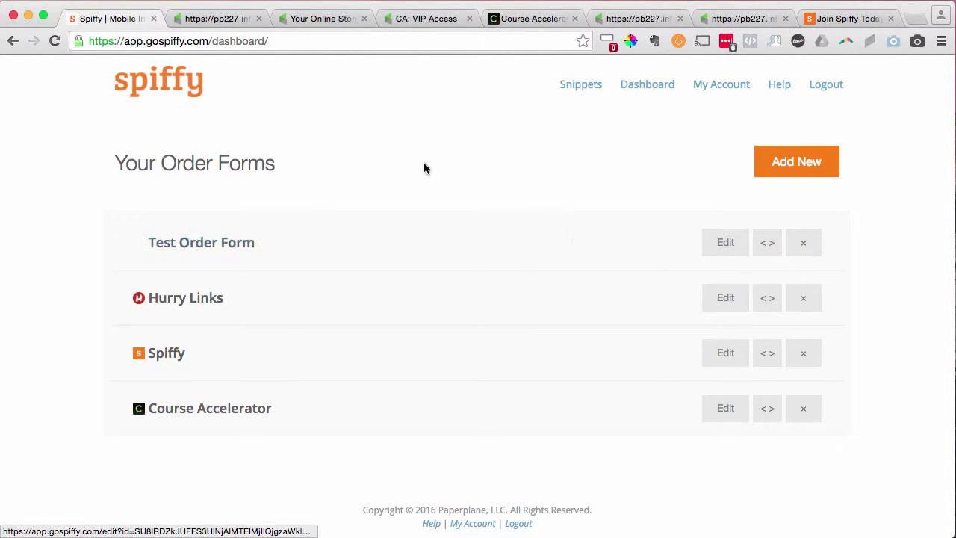
Find the Terms & Conditions Checkbox snippet in Spiffy's code snippets list.
left_click(585, 94)
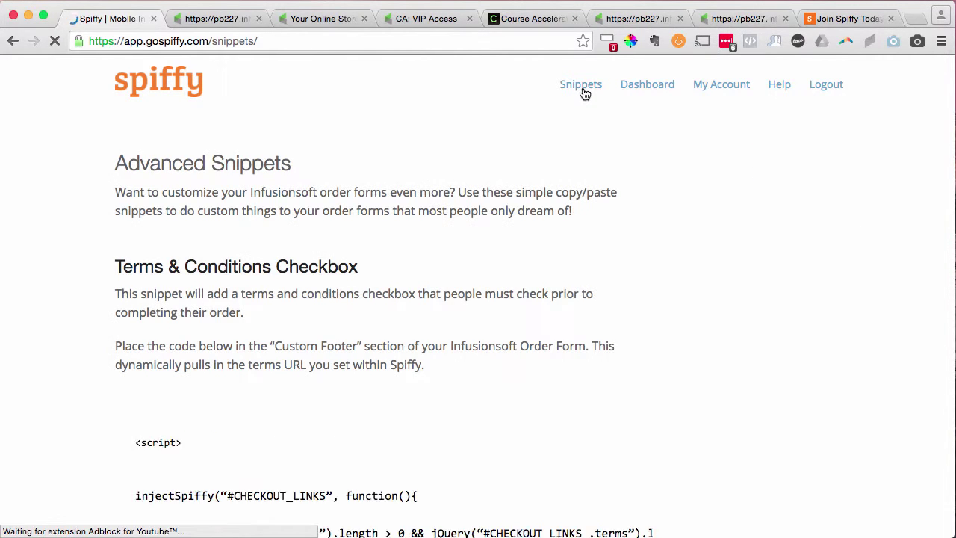
scroll(754, 247, "down", 5)
scroll(754, 247, "down", 7)
scroll(754, 249, "down", 3)
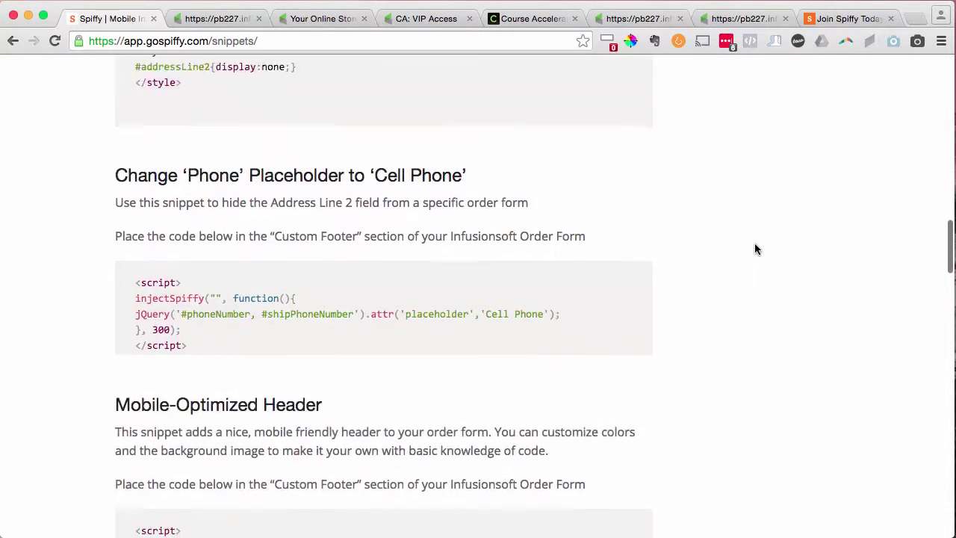
scroll(755, 249, "down", 3)
scroll(754, 249, "down", 1)
scroll(754, 249, "down", 2)
scroll(754, 249, "down", 2)
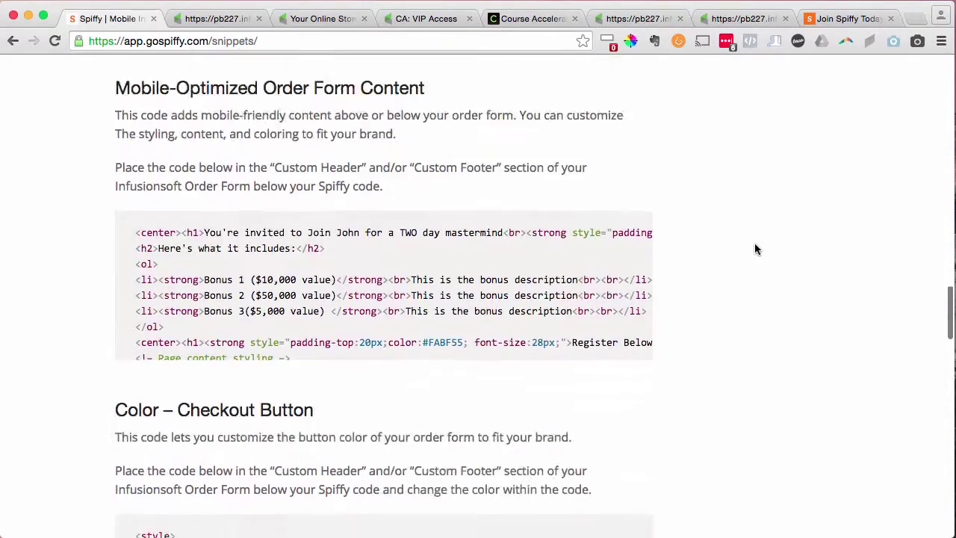
scroll(754, 249, "down", 3)
scroll(754, 249, "down", 3)
scroll(754, 249, "down", 5)
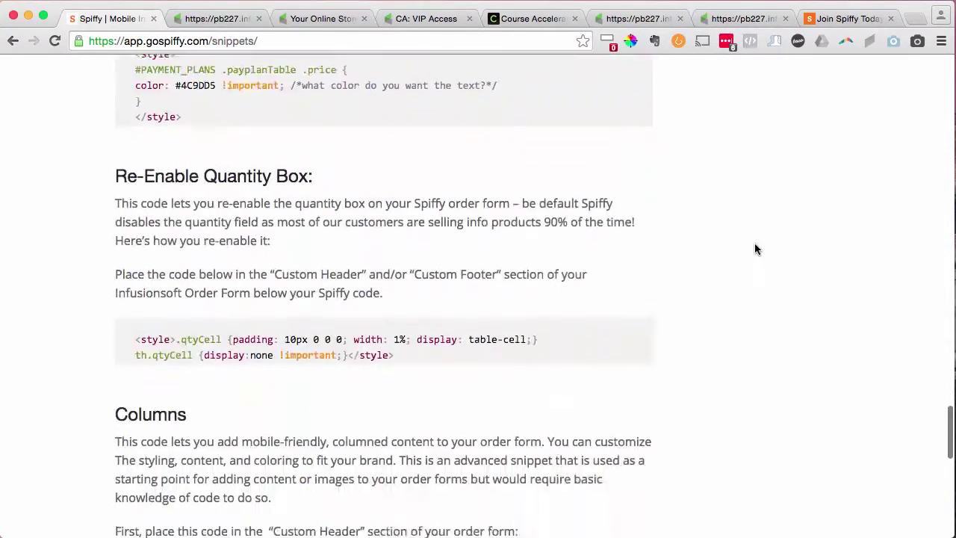
scroll(754, 249, "down", 1)
scroll(754, 249, "down", 2)
scroll(754, 248, "down", 3)
scroll(754, 249, "down", 1)
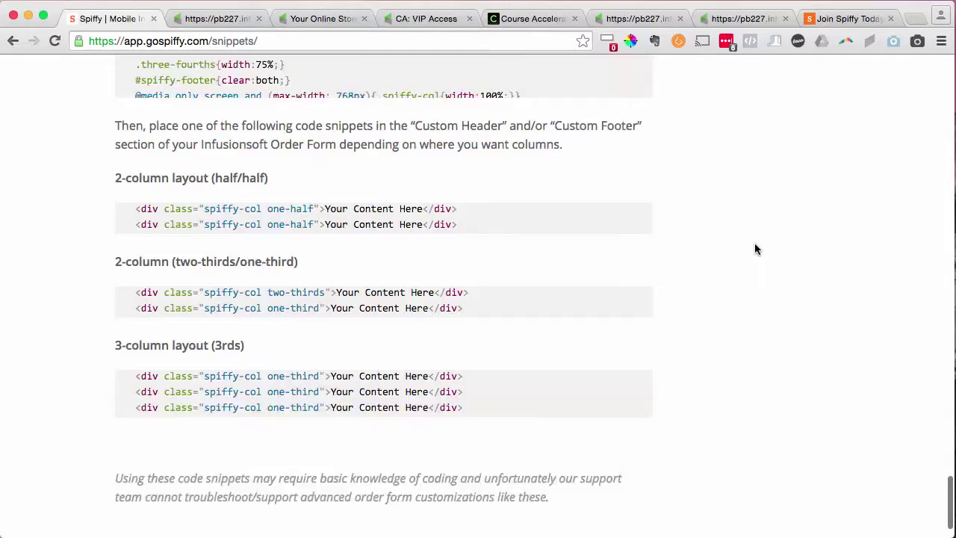
scroll(754, 248, "up", 2)
scroll(754, 249, "up", 5)
scroll(755, 249, "up", 5)
scroll(754, 249, "up", 3)
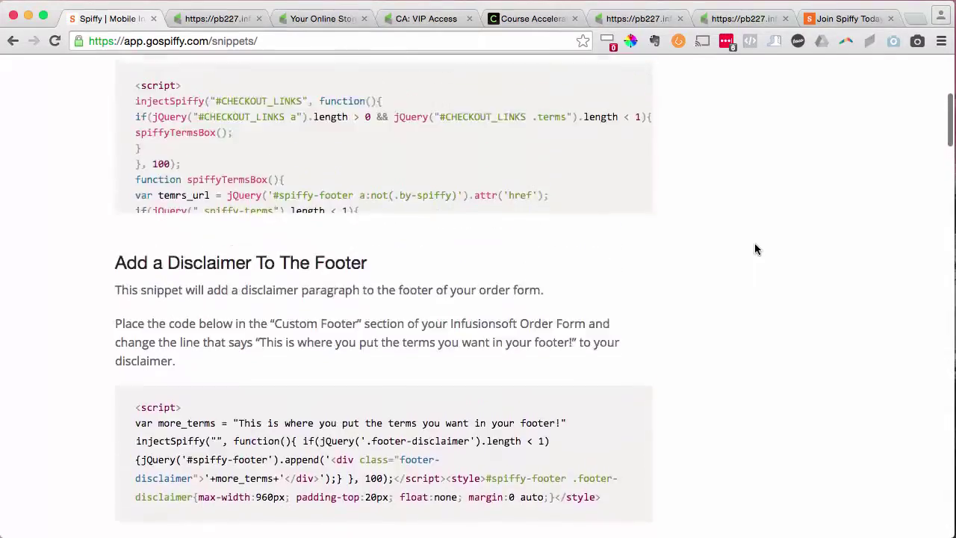
scroll(755, 249, "up", 5)
scroll(755, 249, "up", 1)
scroll(259, 224, "down", 3)
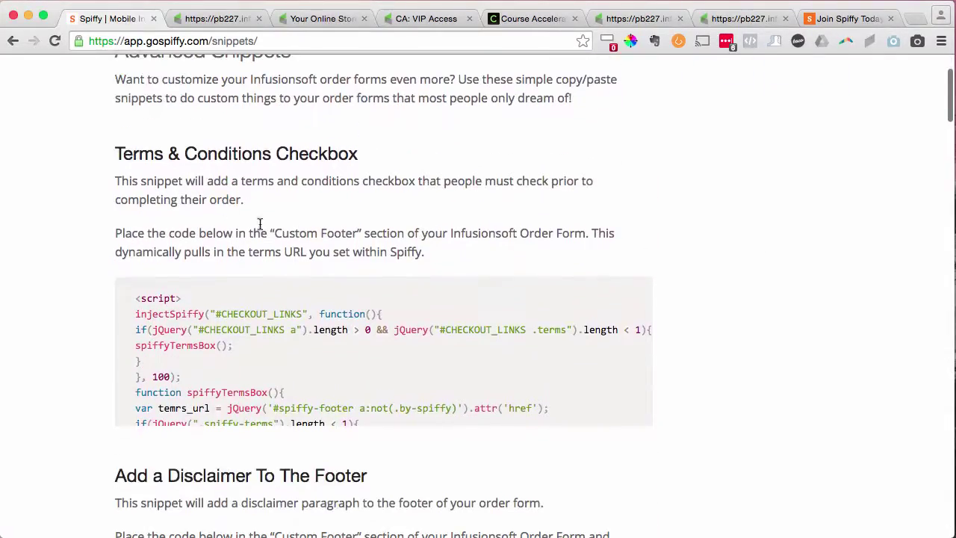
Select and copy the Terms & Conditions Checkbox snippet code.
left_click(326, 385)
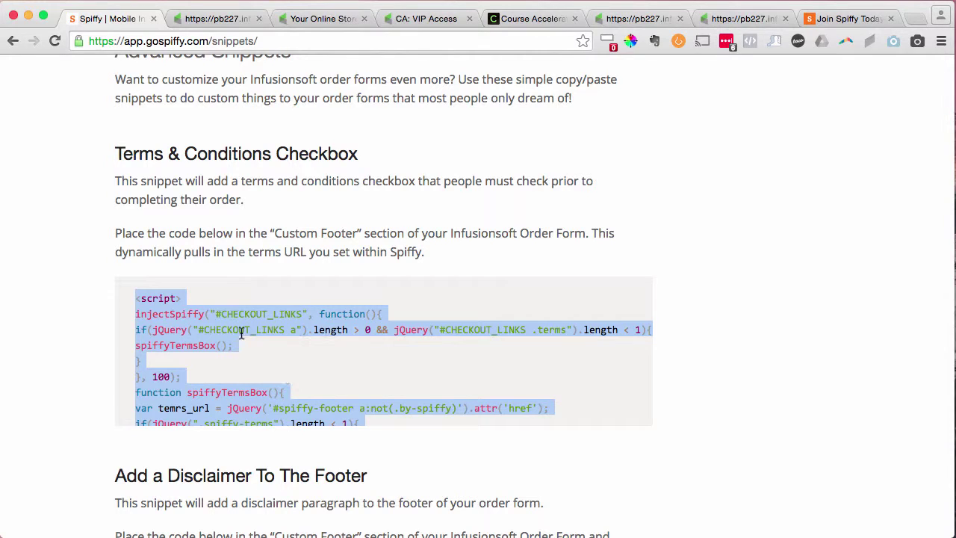
right_click(193, 328)
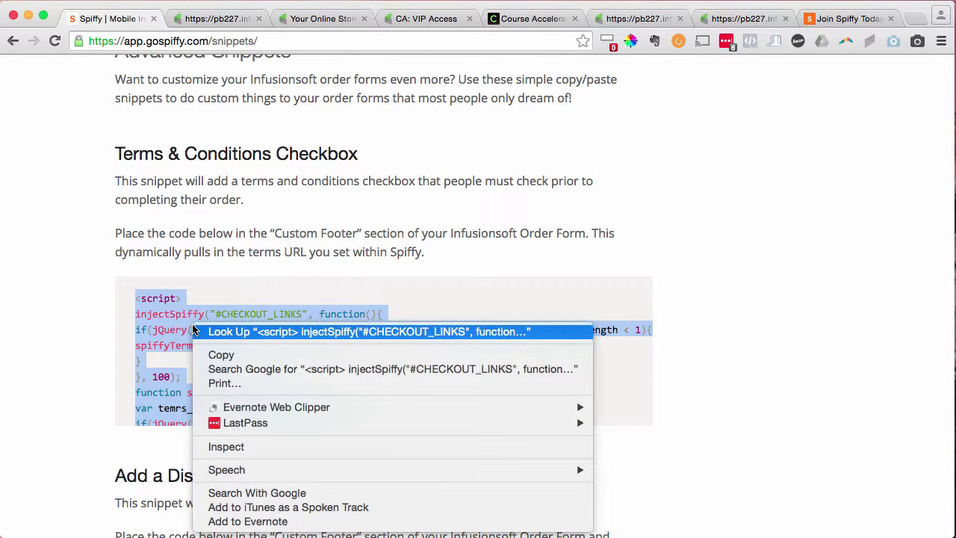
left_click(218, 354)
Paste the snippet into ICON16 TEST's Product Information HTML area and save it.
left_click(752, 15)
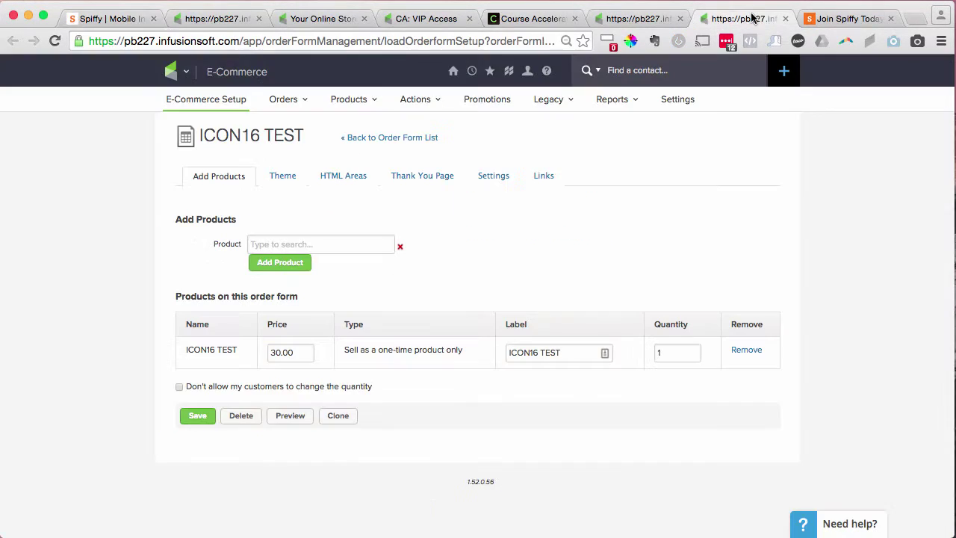
left_click(330, 184)
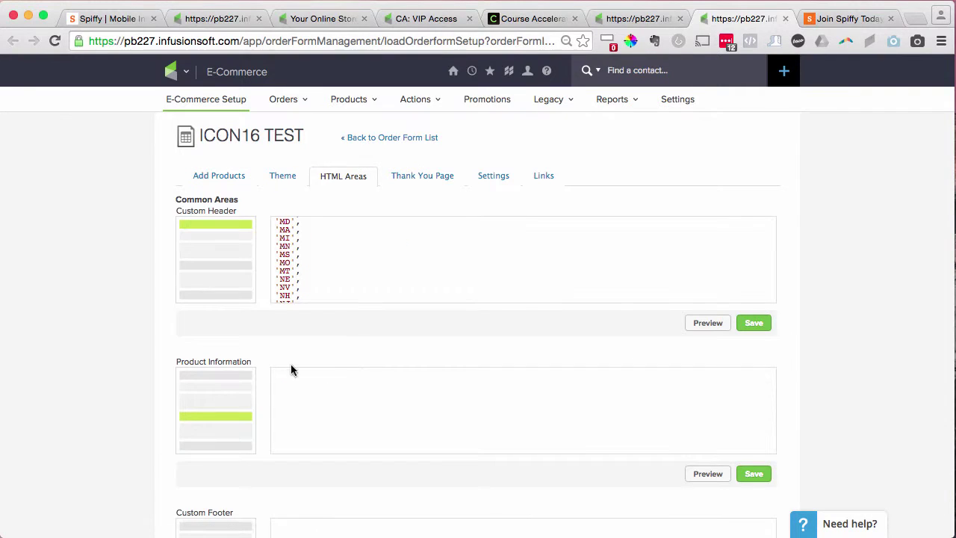
scroll(438, 254, "down", 5)
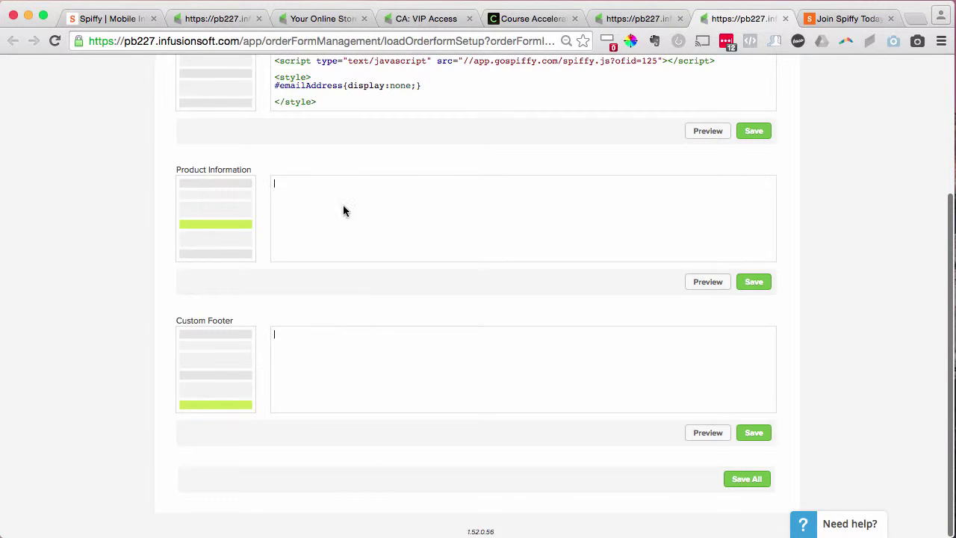
key("ctrl+v")
left_click(753, 282)
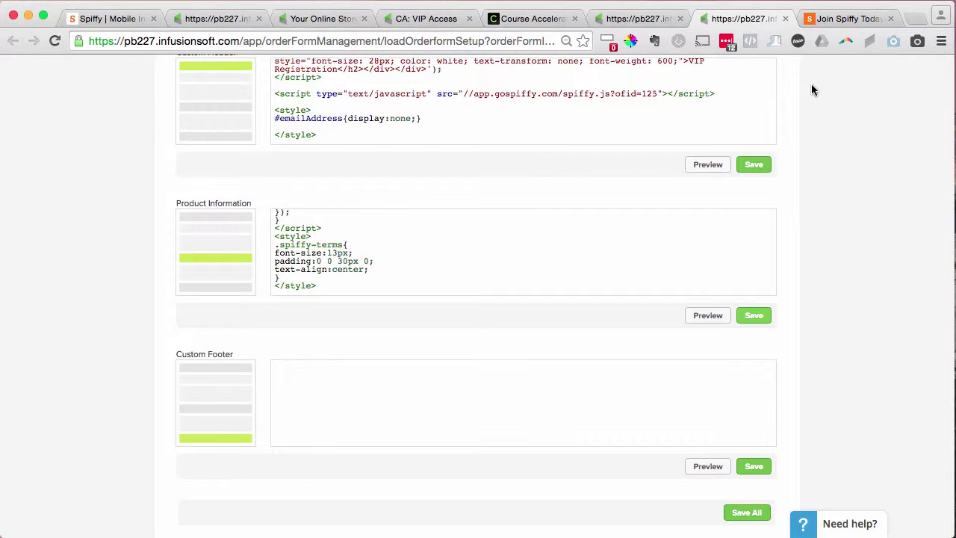
Reload the live ICON16 TEST order form to pick up the new snippet.
left_click(821, 19)
key("super+r")
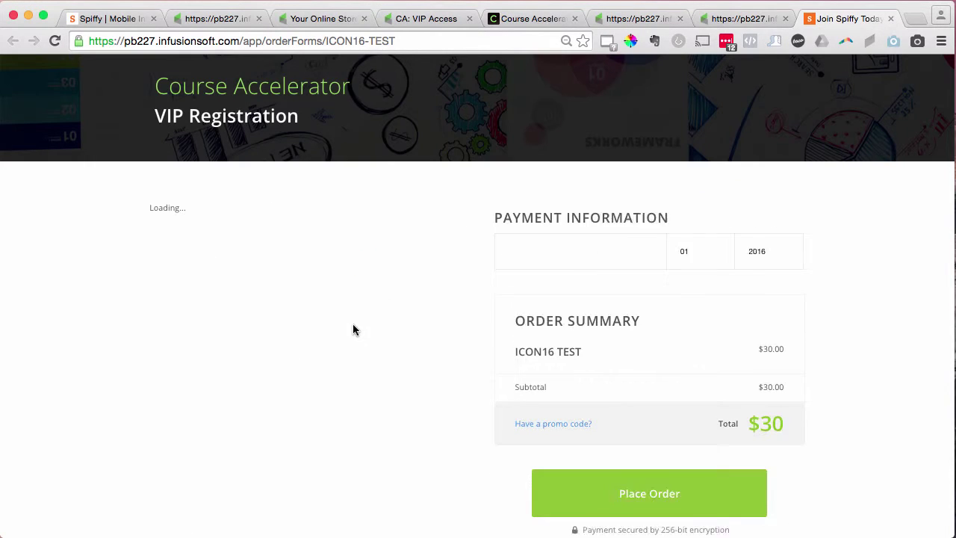
key("super+r")
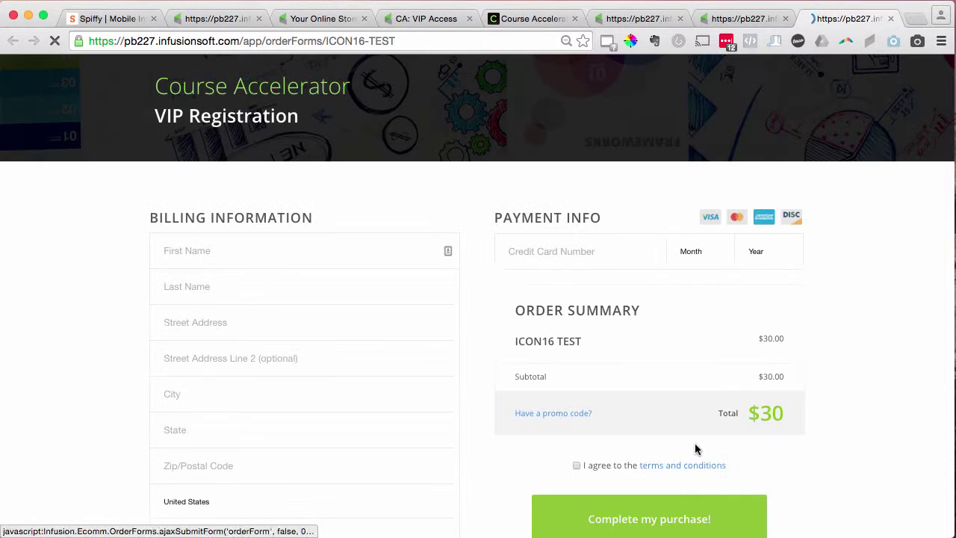
Tick and untick the new terms and conditions checkbox to confirm it works.
left_click(577, 466)
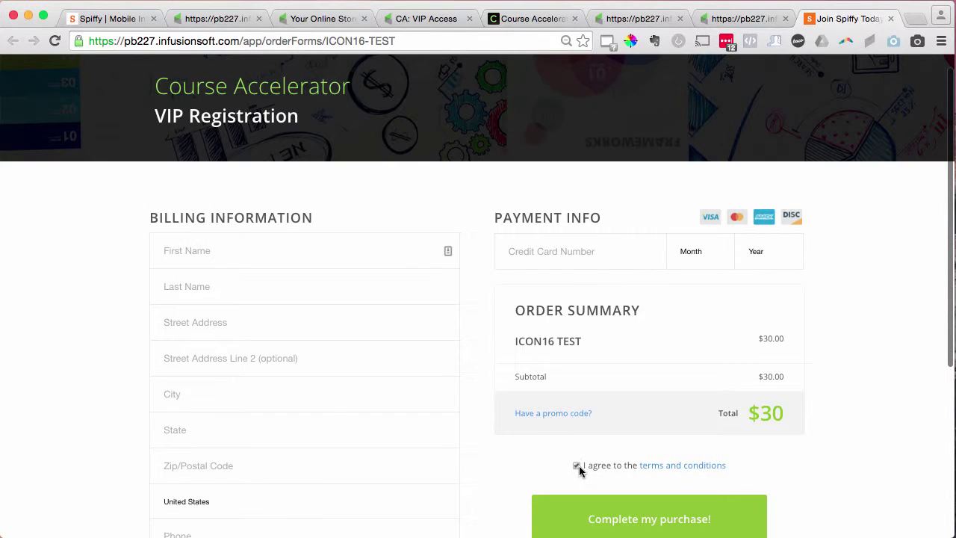
scroll(473, 426, "down", 3)
left_click(576, 340)
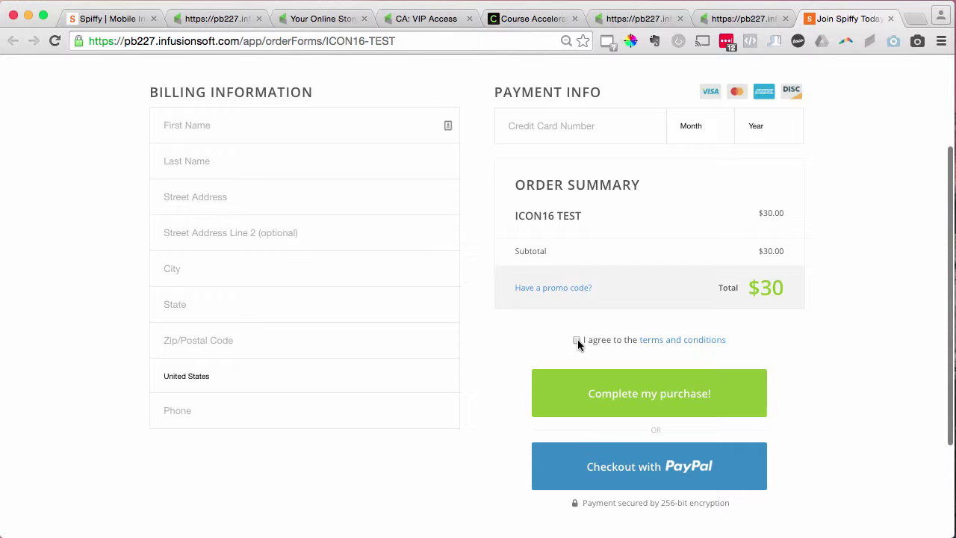
left_click(577, 341)
left_click(578, 341)
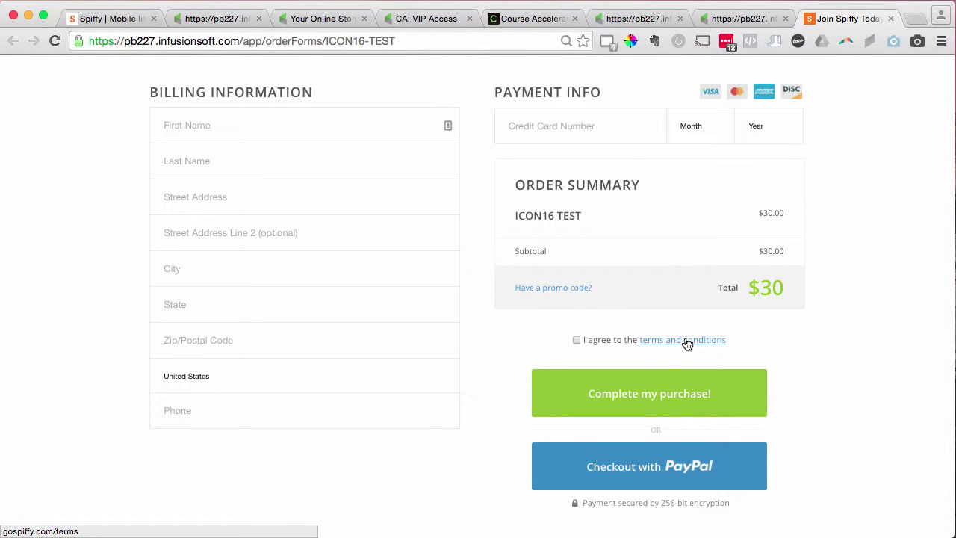
scroll(817, 320, "down", 2)
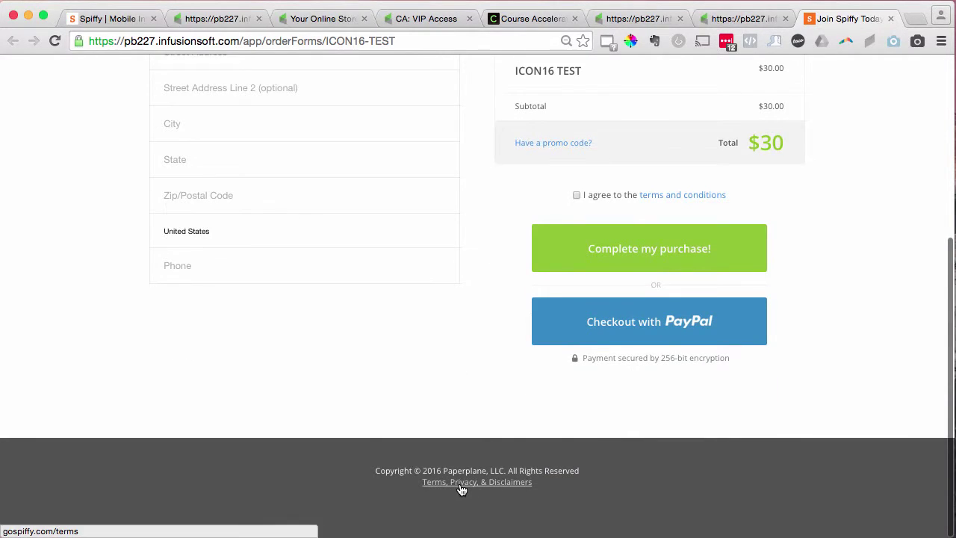
Edit Spiffy's Test Order Form and select its Terms/Disclaimers URL, test.com.
left_click(88, 21)
scroll(457, 310, "down", 1)
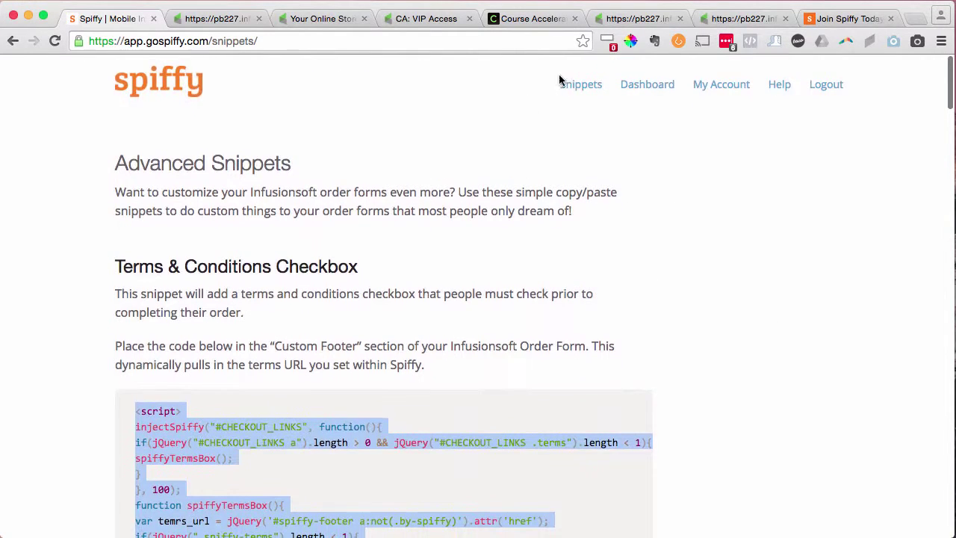
left_click(165, 79)
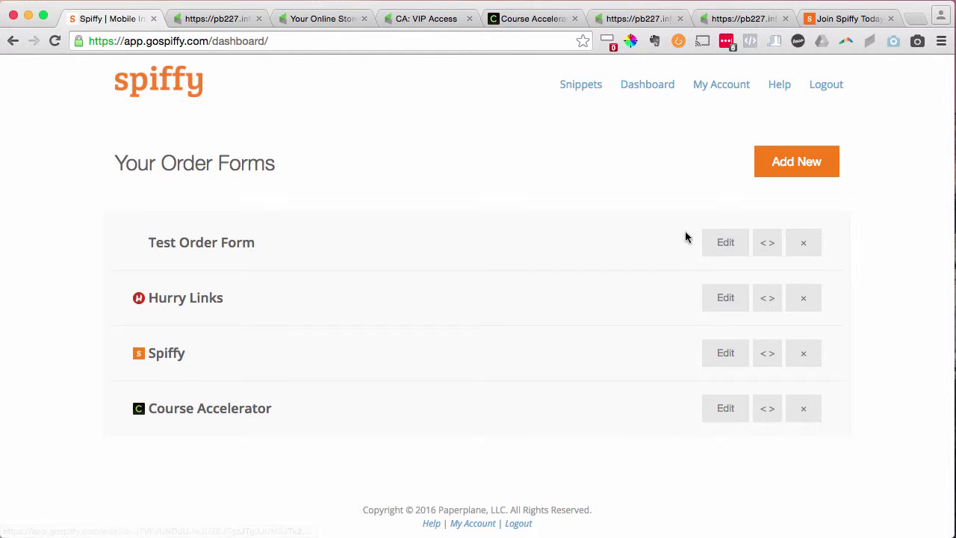
left_click(713, 241)
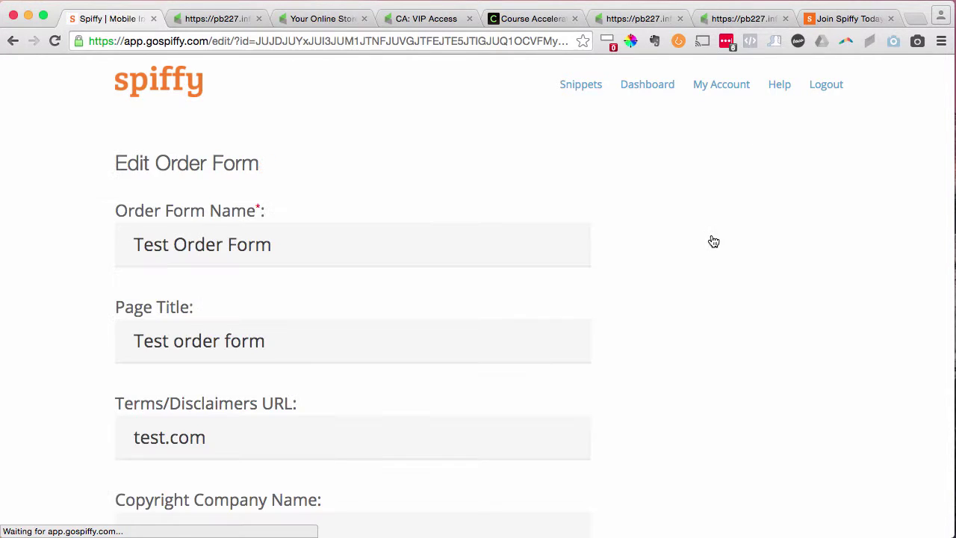
scroll(688, 250, "down", 5)
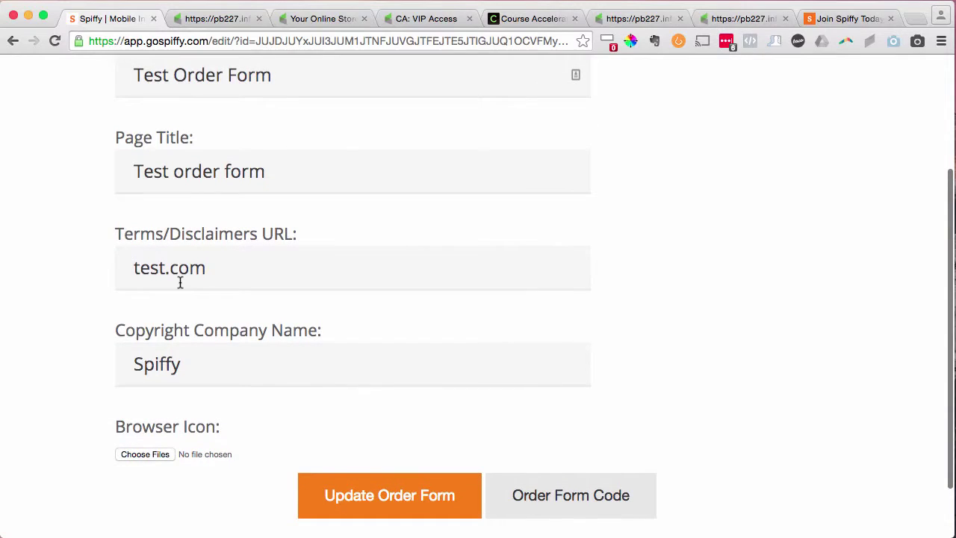
left_click_drag(132, 266, 232, 266)
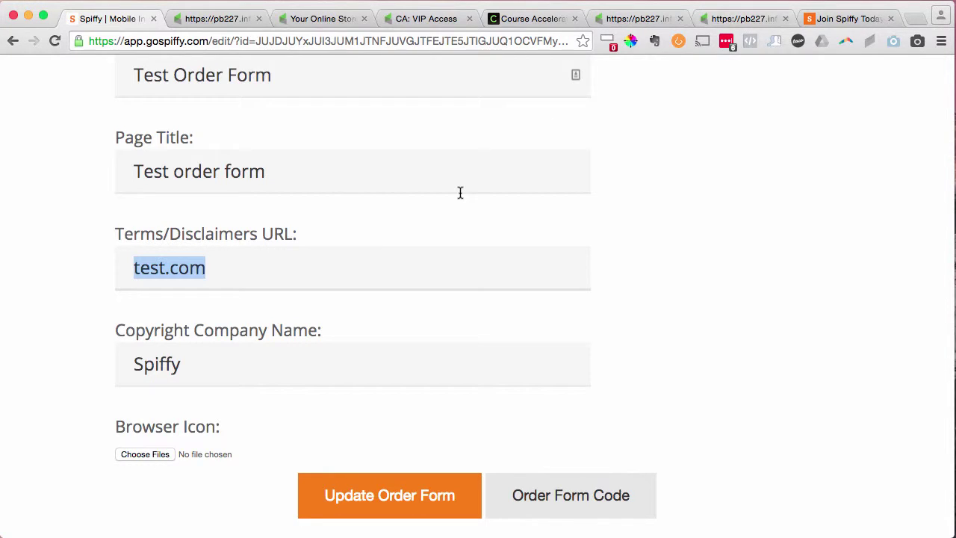
left_click(230, 270)
left_click_drag(269, 260, 123, 261)
Scroll through the live ICON16 TEST form to review its unchecked terms checkbox.
left_click(857, 17)
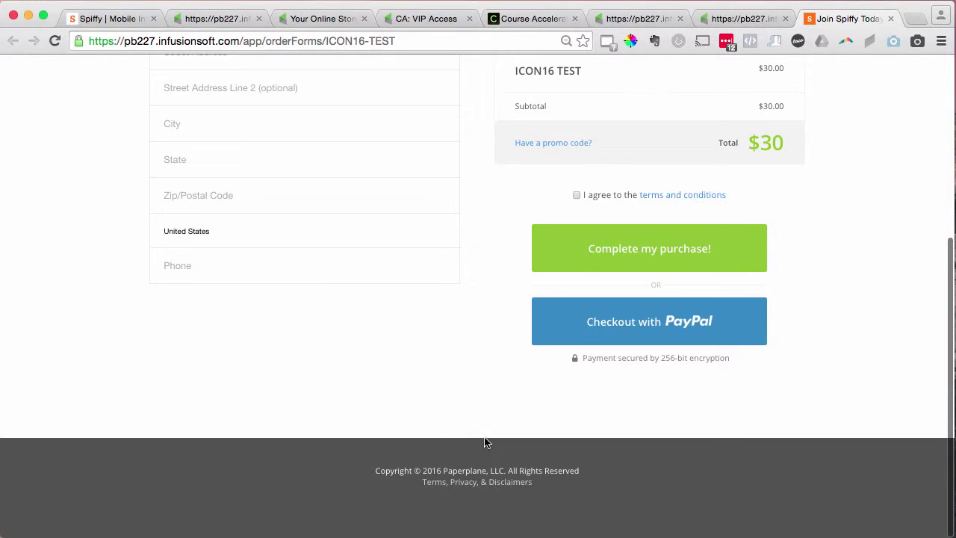
scroll(484, 442, "up", 5)
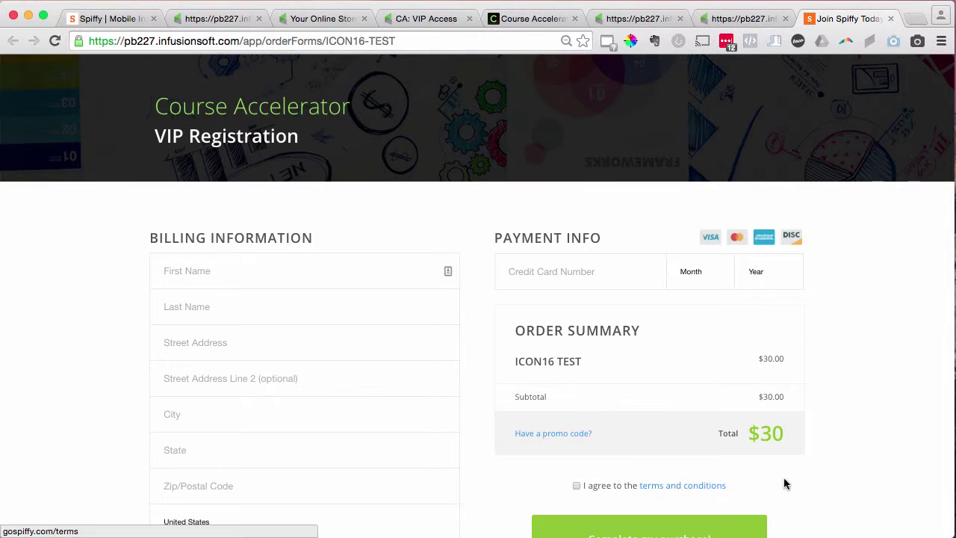
scroll(828, 469, "down", 2)
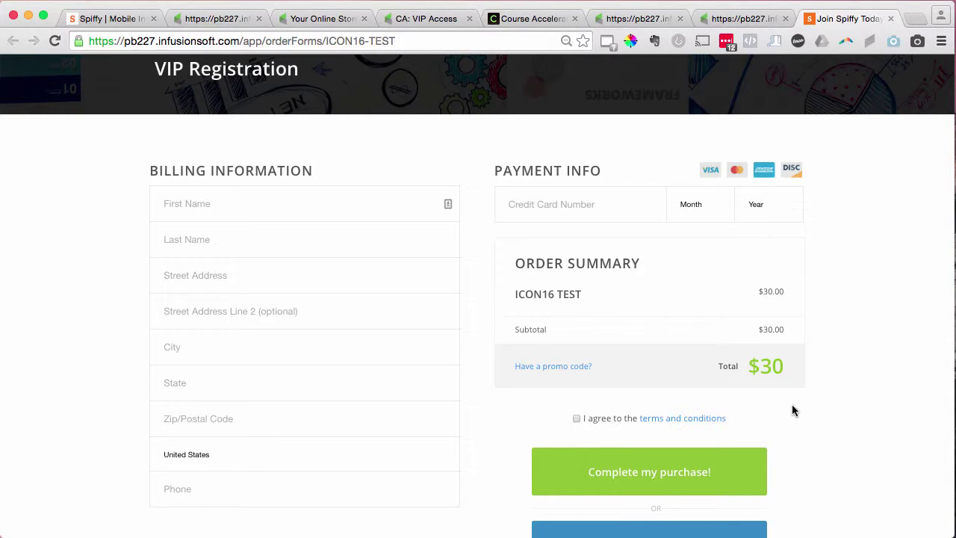
scroll(797, 395, "down", 5)
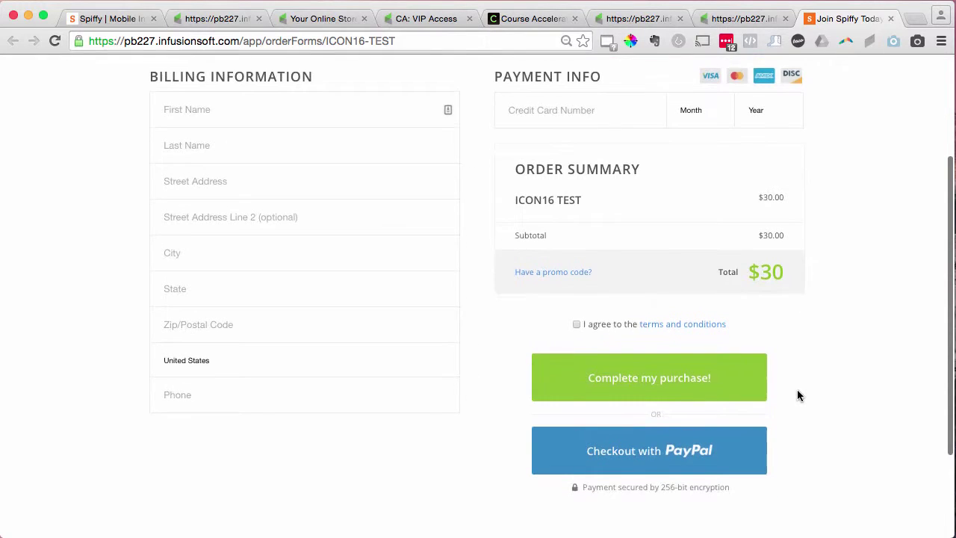
scroll(797, 392, "up", 5)
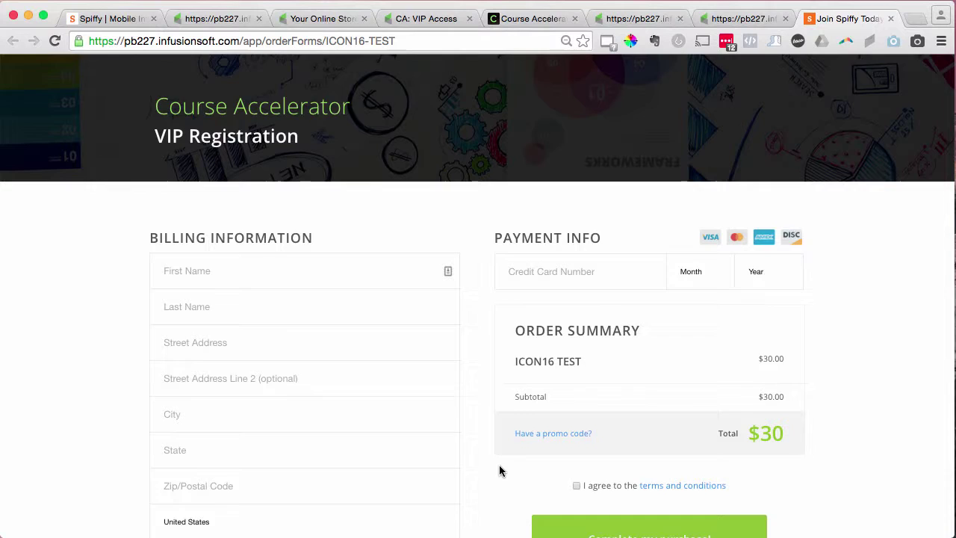
scroll(499, 465, "down", 3)
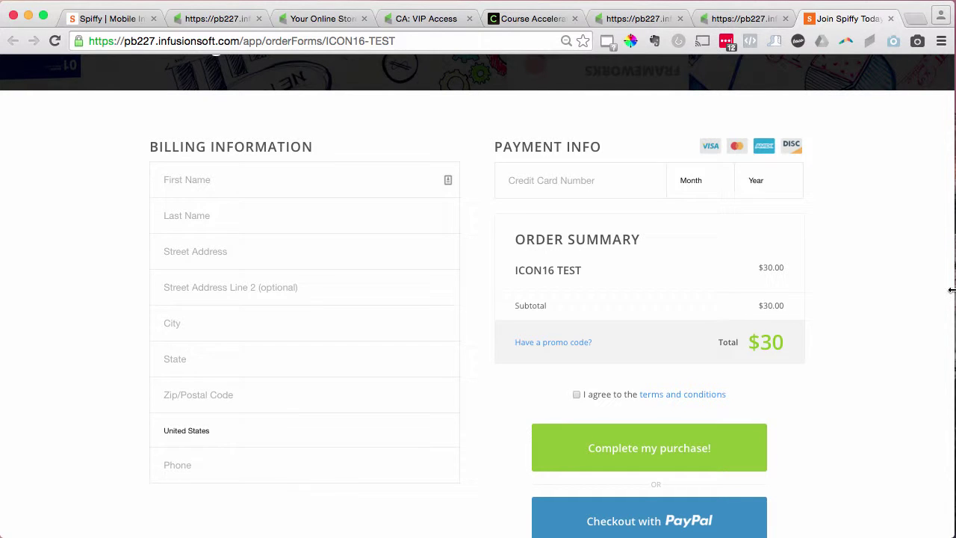
left_click_drag(951, 290, 299, 299)
scroll(151, 253, "down", 5)
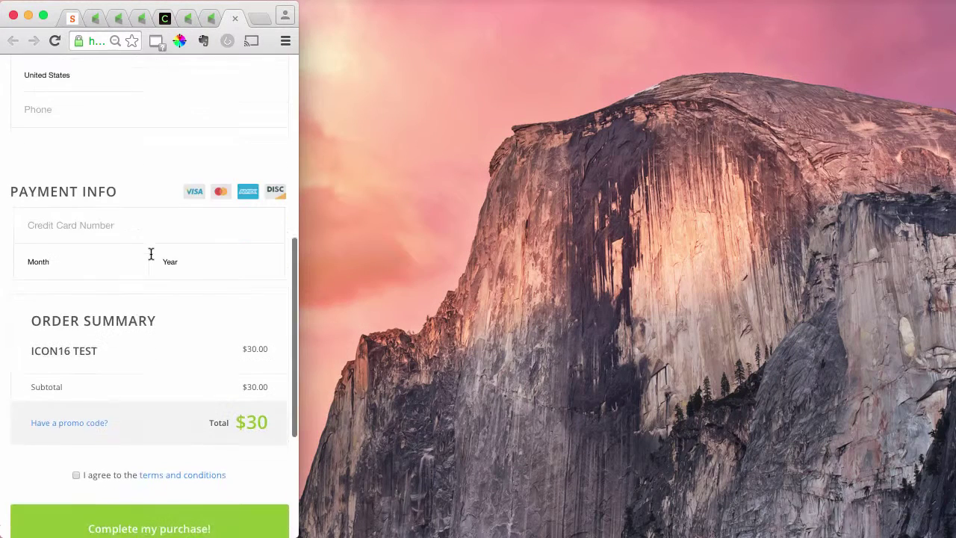
scroll(151, 254, "down", 5)
scroll(150, 254, "up", 3)
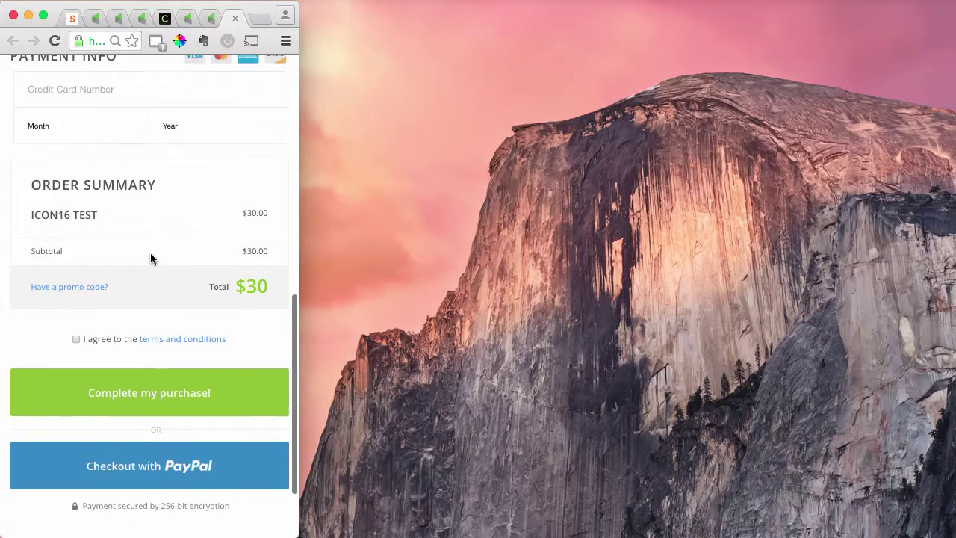
scroll(150, 258, "up", 2)
scroll(150, 258, "up", 5)
scroll(150, 258, "up", 4)
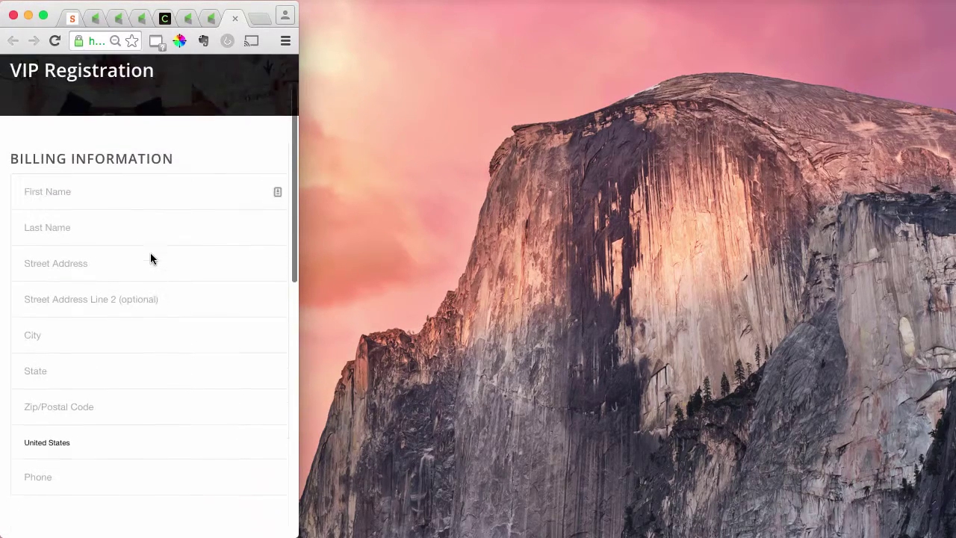
scroll(150, 259, "up", 1)
left_click_drag(299, 278, 953, 240)
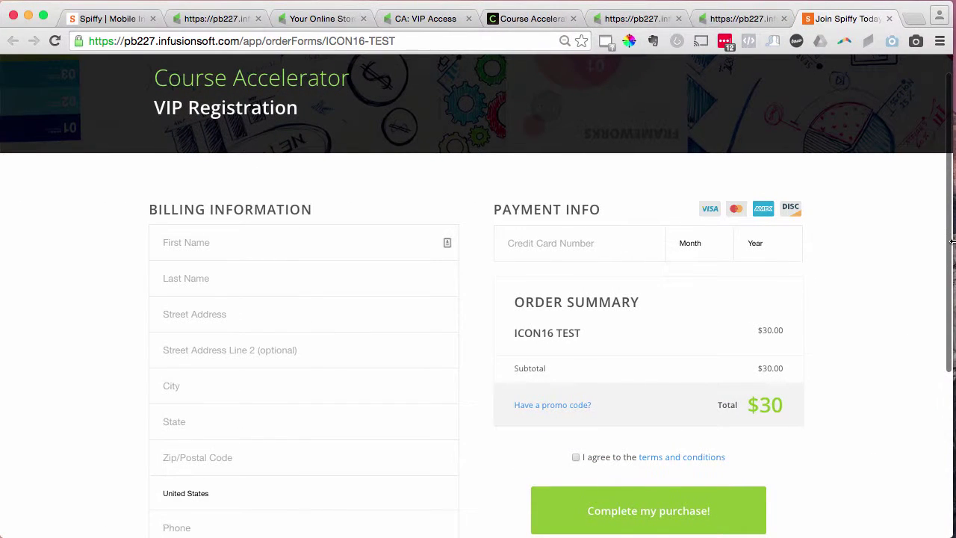